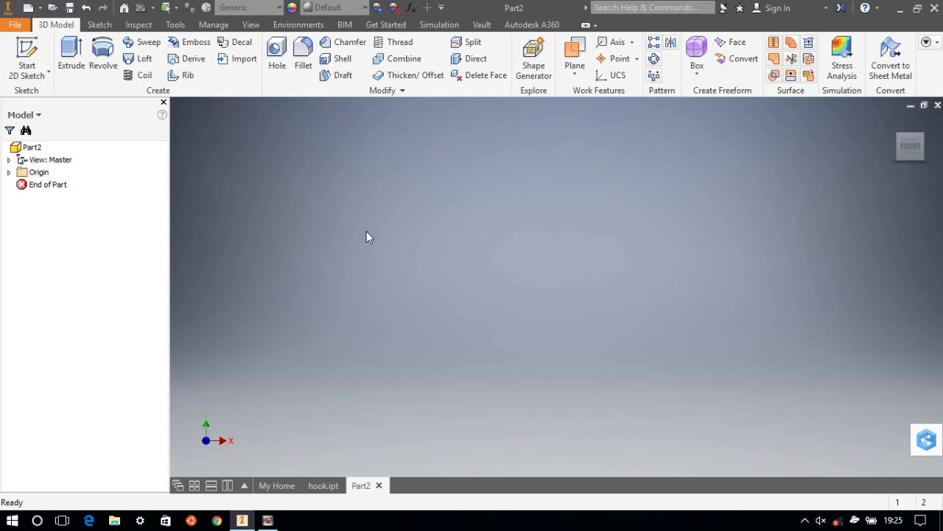
Start a new 2D sketch in the empty part Part2
{"action": "left_click", "coordinate": [26, 55]}
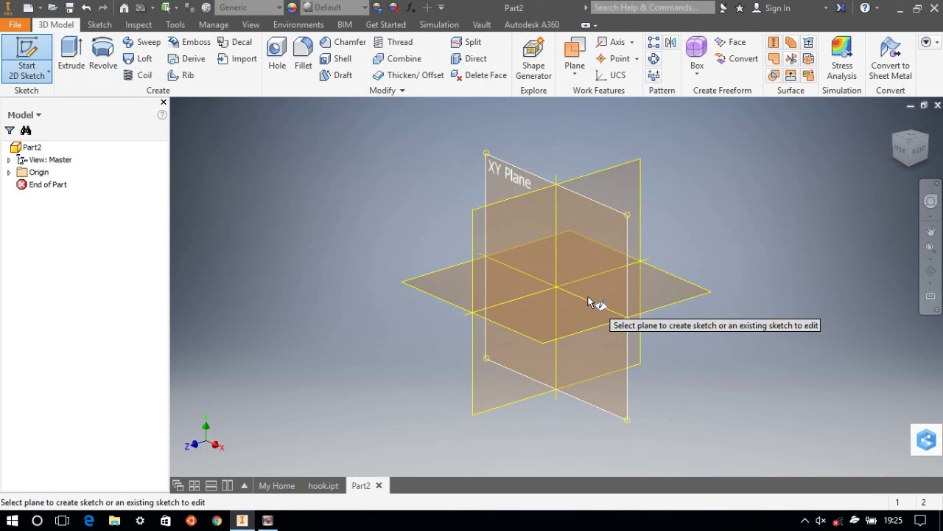
Place the sketch on the XY plane and draw the web's left side and lower flange outline
{"action": "left_click", "coordinate": [591, 265]}
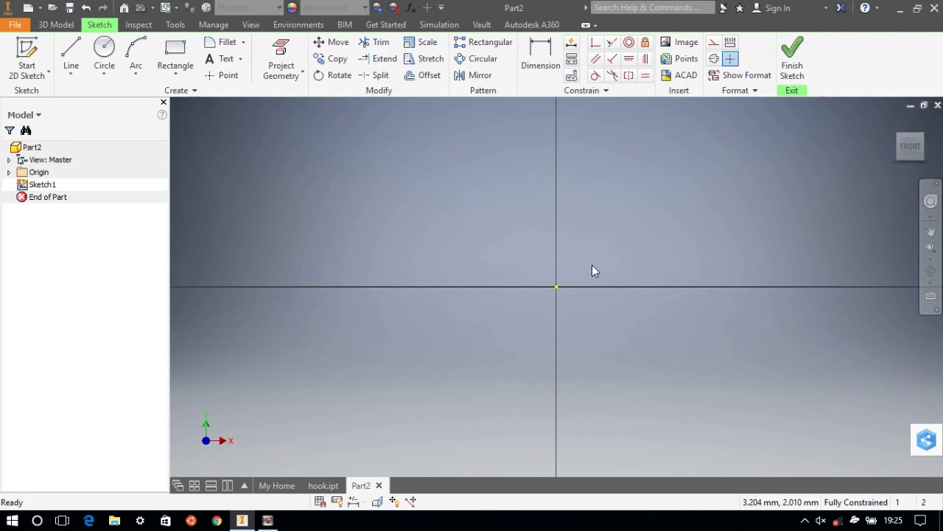
{"action": "left_click", "coordinate": [71, 52]}
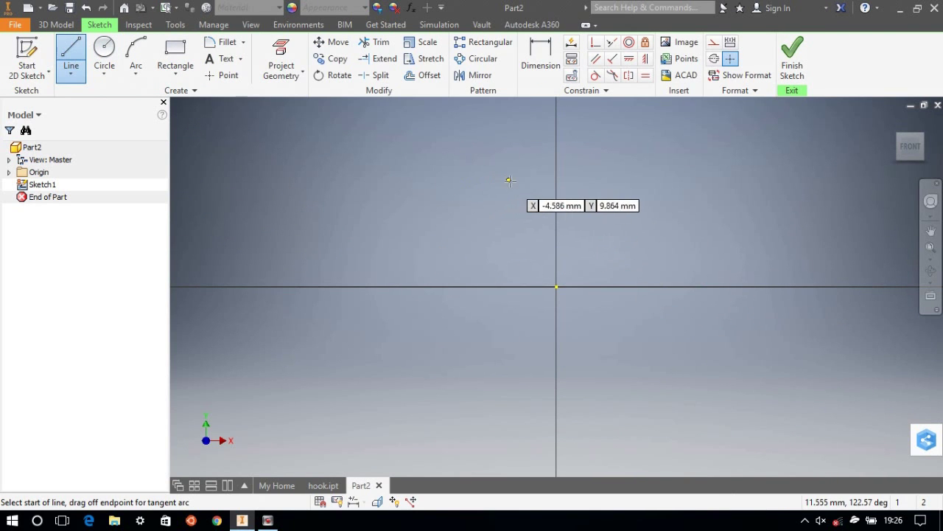
{"action": "left_click", "coordinate": [533, 184]}
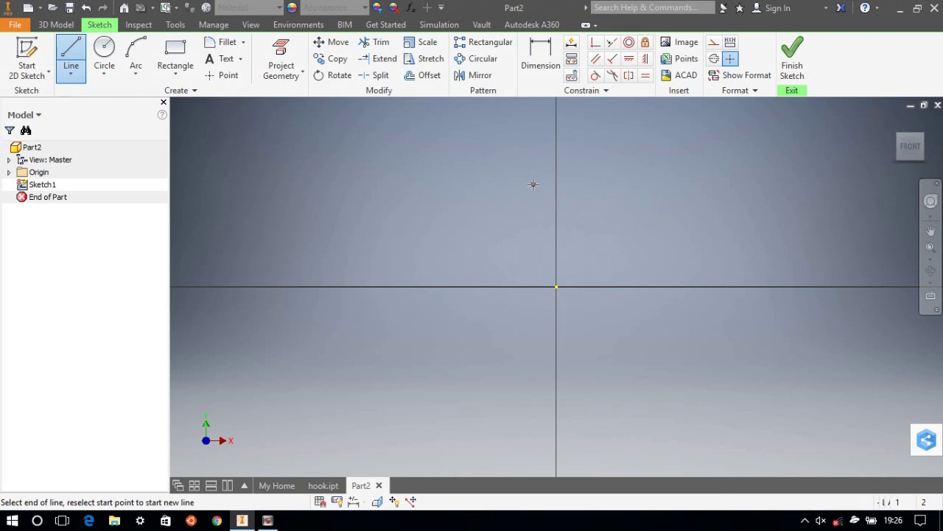
{"action": "left_click", "coordinate": [533, 329]}
{"action": "left_click", "coordinate": [479, 331]}
{"action": "left_click", "coordinate": [479, 362]}
{"action": "left_click", "coordinate": [672, 362]}
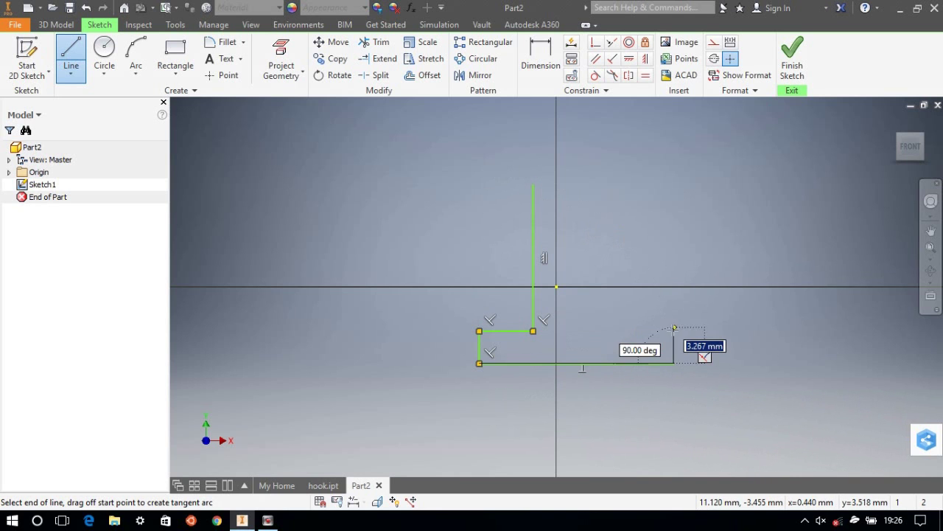
{"action": "left_click", "coordinate": [674, 331]}
Draw the web's right side and the top flange, closing the I-shape at the start point
{"action": "left_click", "coordinate": [581, 331]}
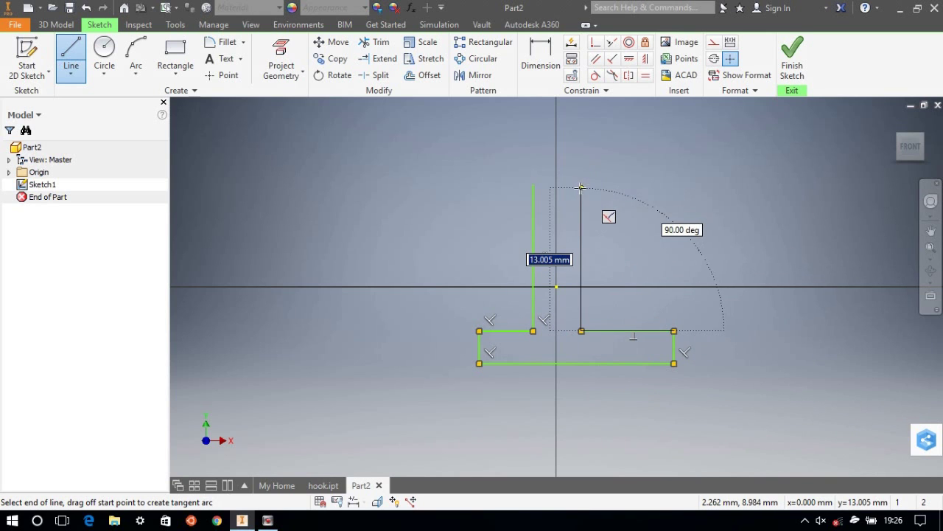
{"action": "left_click", "coordinate": [586, 184]}
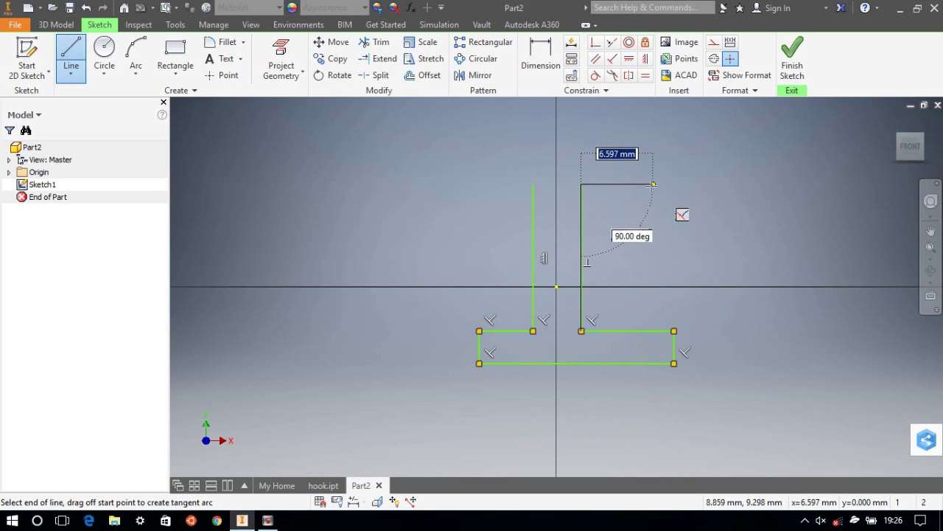
{"action": "left_click", "coordinate": [642, 185]}
{"action": "left_click", "coordinate": [641, 150]}
{"action": "left_click", "coordinate": [467, 151]}
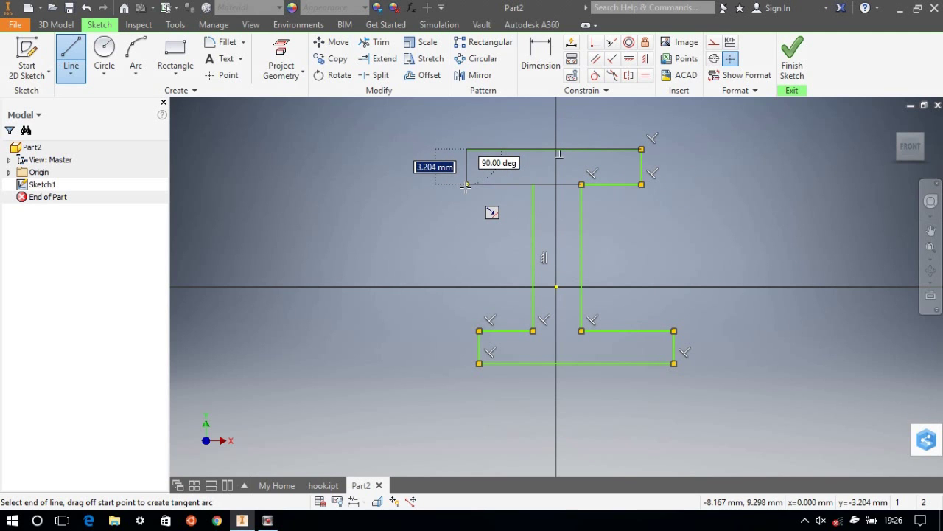
{"action": "left_click", "coordinate": [467, 184]}
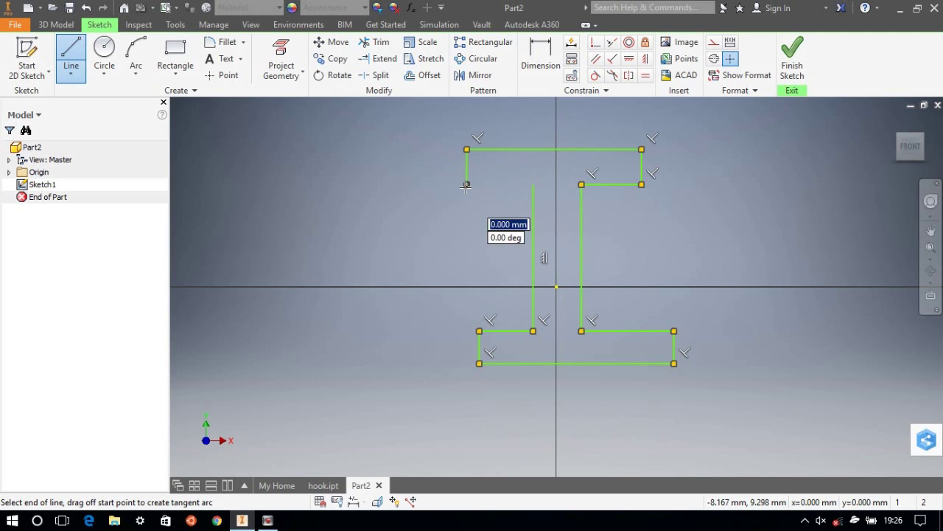
{"action": "double_click", "coordinate": [533, 185]}
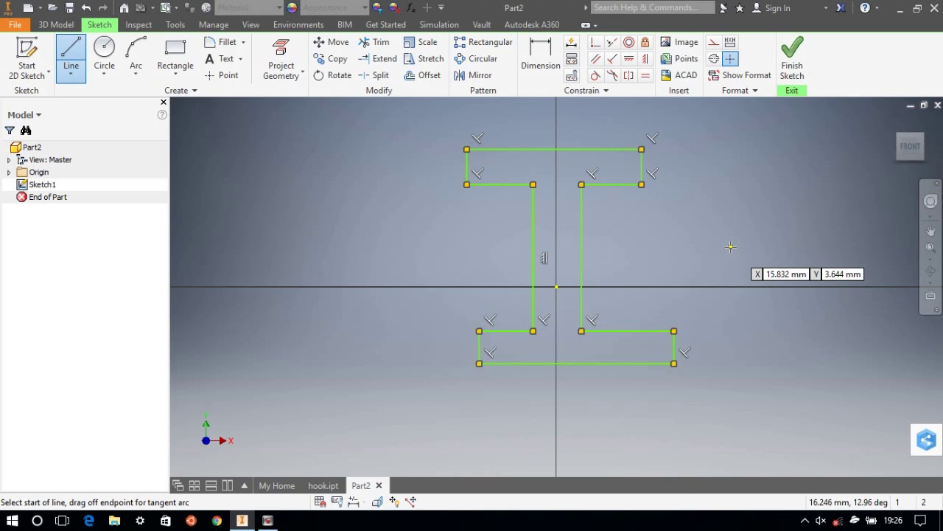
Dimension the top flange thickness to 3 mm
{"action": "left_click", "coordinate": [467, 149]}
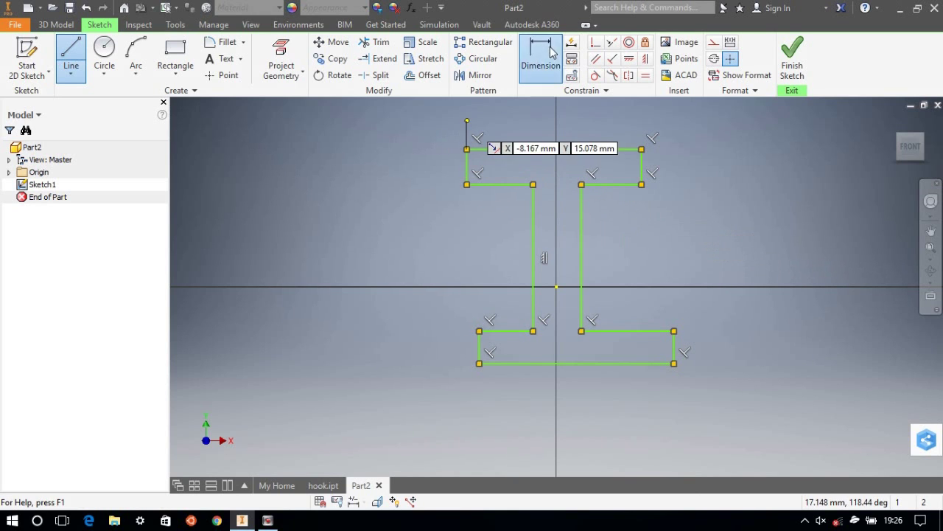
{"action": "left_click", "coordinate": [552, 51]}
{"action": "left_click", "coordinate": [643, 164]}
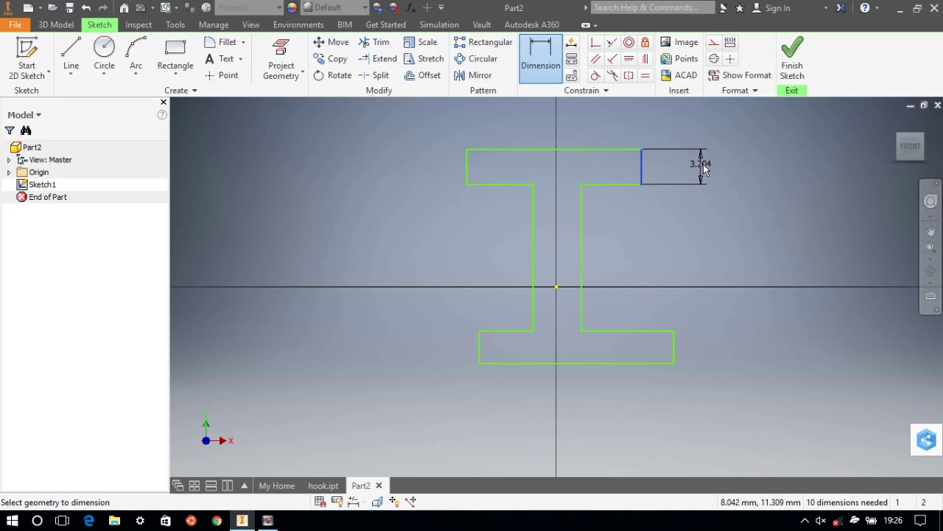
{"action": "left_click", "coordinate": [710, 163]}
{"action": "type", "text": "3"}
{"action": "key", "text": "Return"}
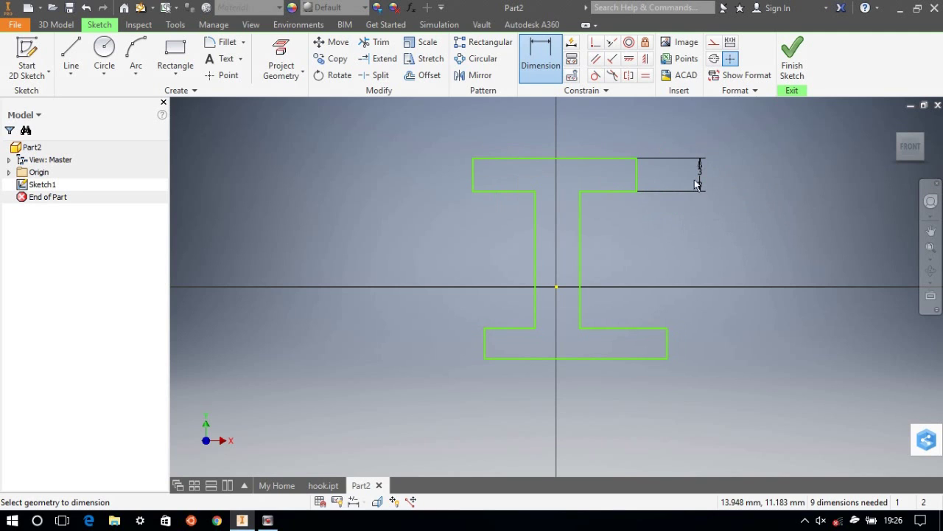
Set the web width and the lower flange thickness to 3 mm each
{"action": "left_click", "coordinate": [536, 210]}
{"action": "left_click", "coordinate": [580, 218]}
{"action": "left_click", "coordinate": [560, 129]}
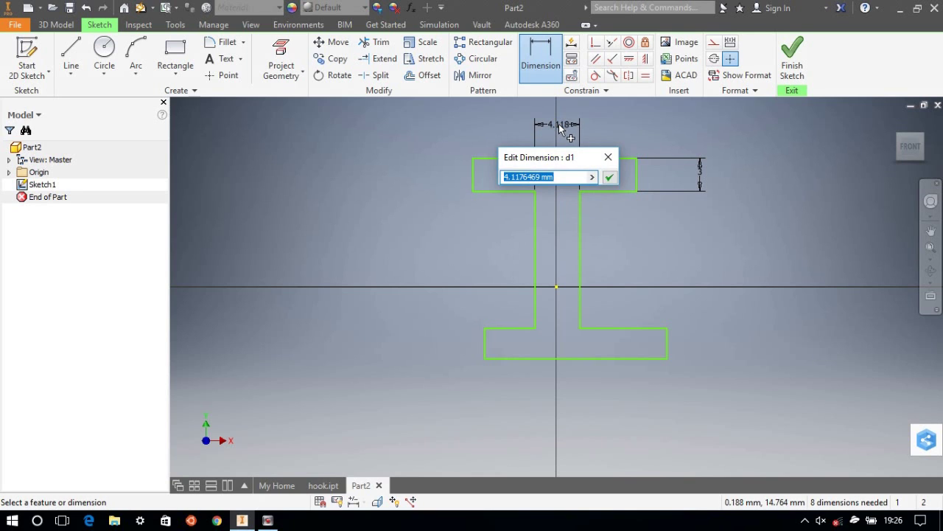
{"action": "type", "text": "3"}
{"action": "key", "text": "Return"}
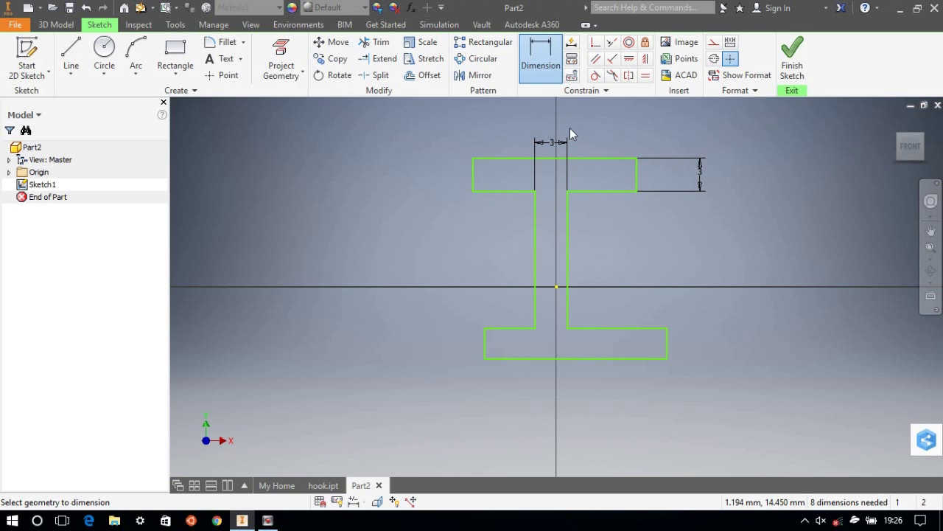
{"action": "left_click", "coordinate": [667, 342]}
{"action": "left_click", "coordinate": [722, 344]}
{"action": "type", "text": "3"}
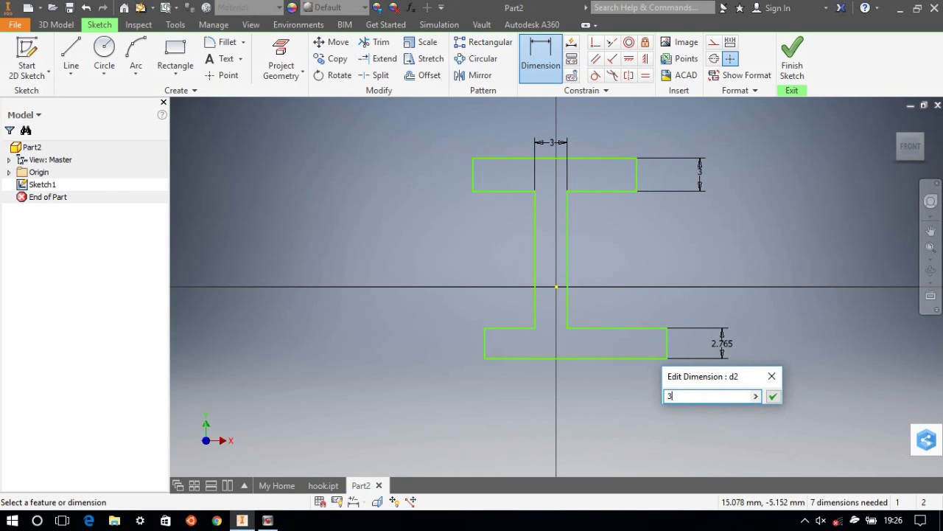
{"action": "key", "text": "Return"}
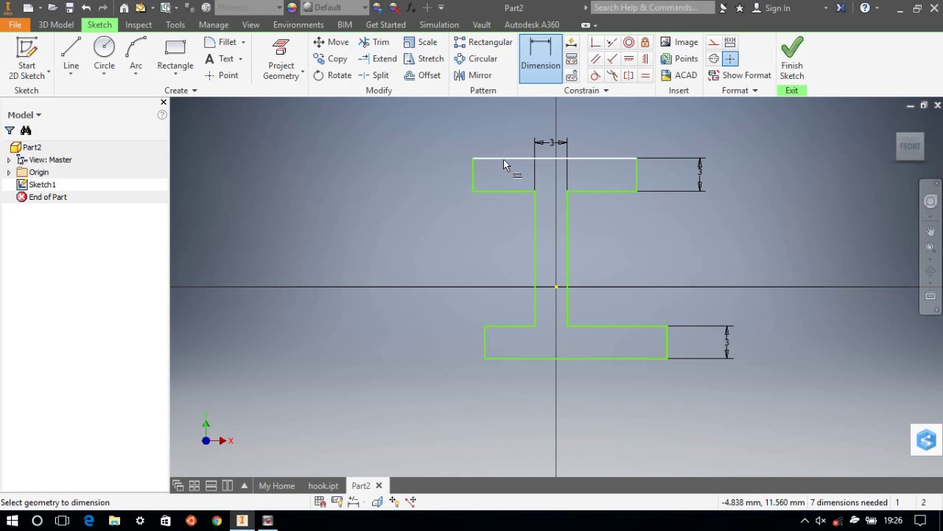
Dimension the top flange's left and right overhangs to 6 mm each
{"action": "left_click", "coordinate": [521, 81]}
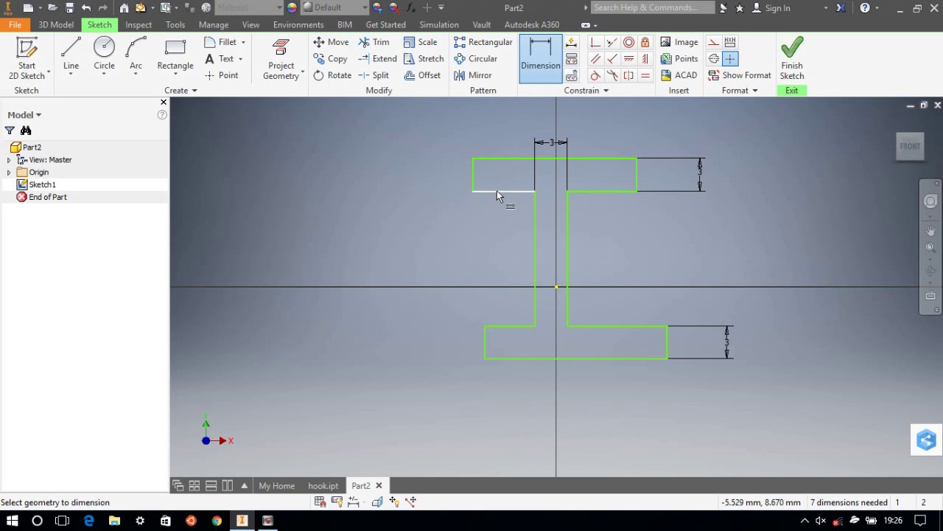
{"action": "left_click", "coordinate": [513, 190]}
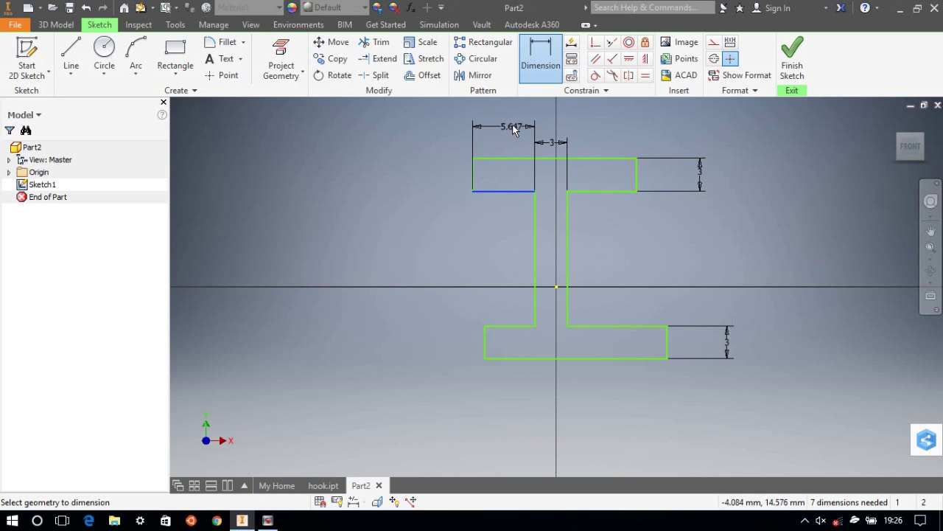
{"action": "left_click", "coordinate": [514, 123]}
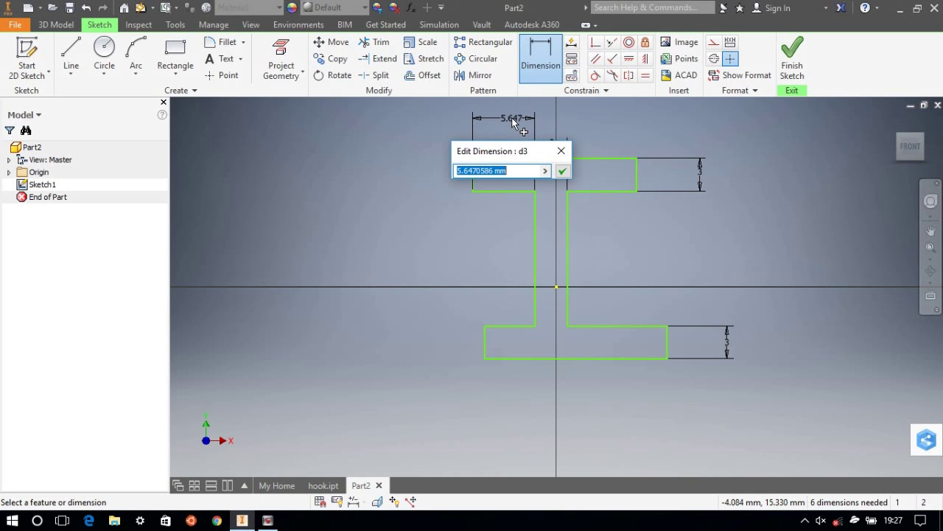
{"action": "type", "text": "6"}
{"action": "key", "text": "Return"}
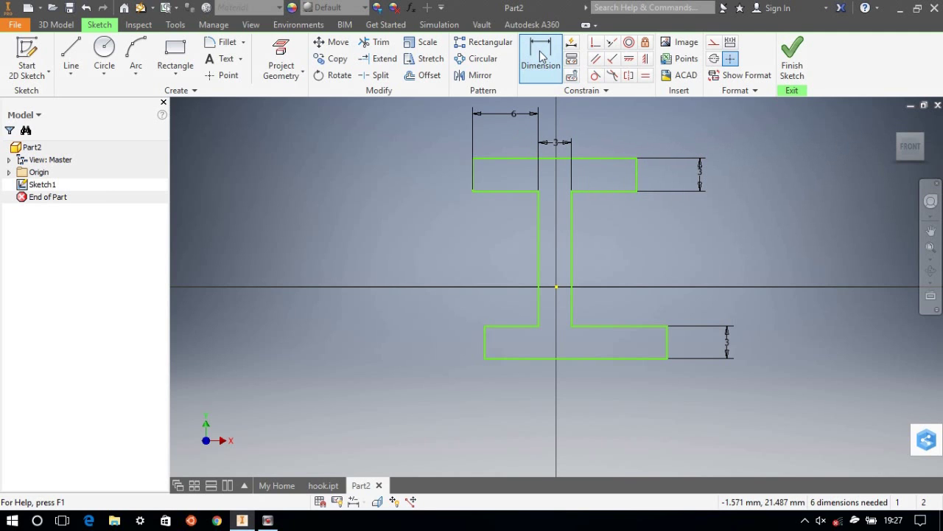
{"action": "left_click", "coordinate": [599, 191]}
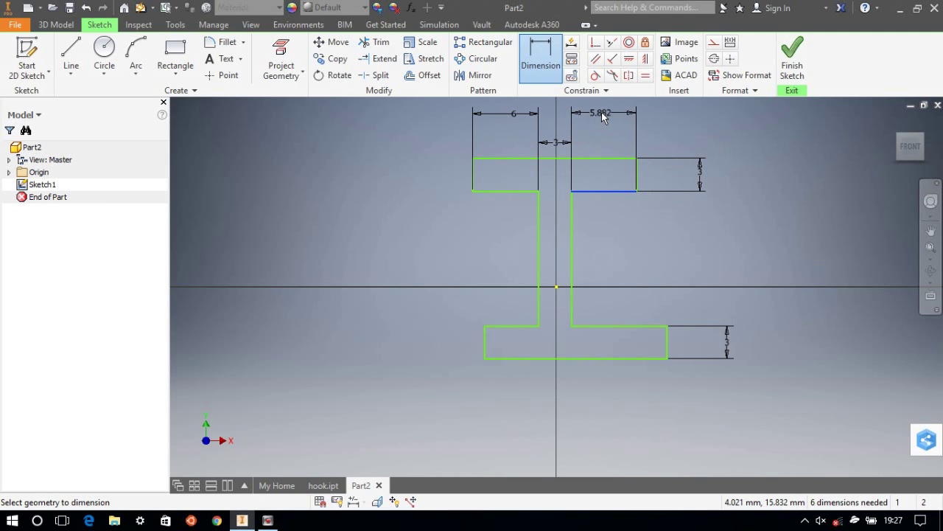
{"action": "left_click", "coordinate": [603, 118]}
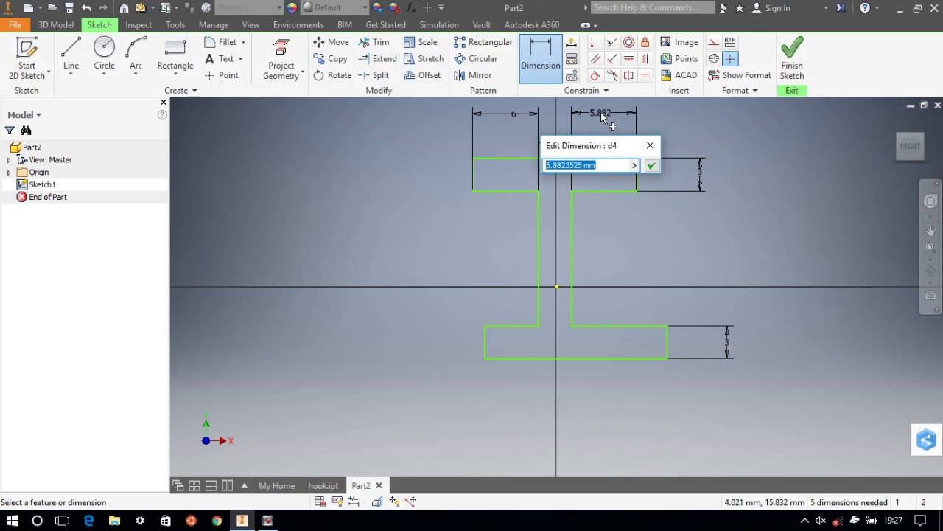
{"action": "type", "text": "6"}
{"action": "key", "text": "Return"}
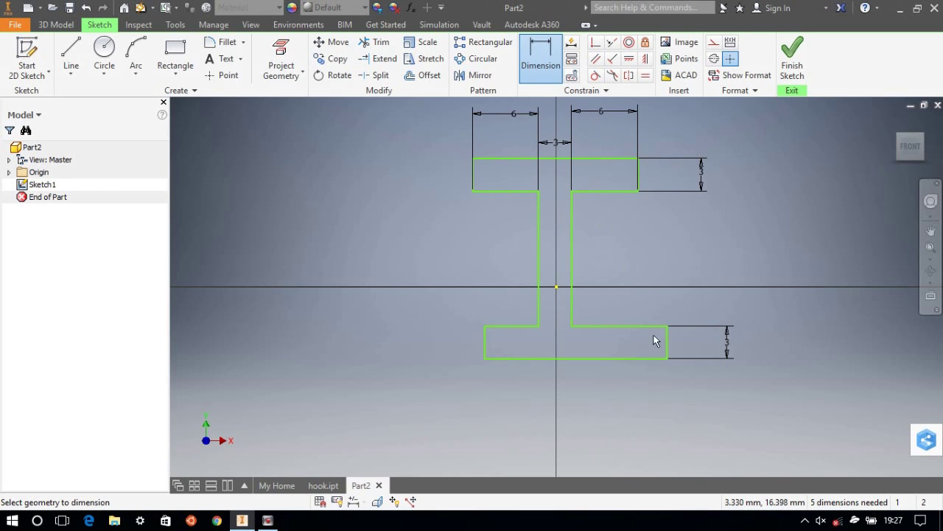
Dimension the lower flange's right and left overhangs to 6 mm each
{"action": "left_click", "coordinate": [632, 327]}
{"action": "left_click", "coordinate": [632, 410]}
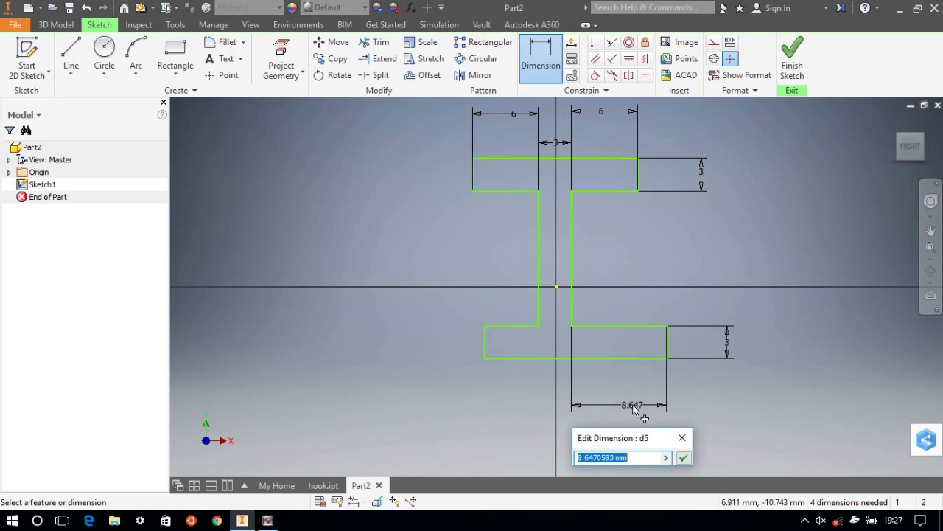
{"action": "type", "text": "6"}
{"action": "key", "text": "Return"}
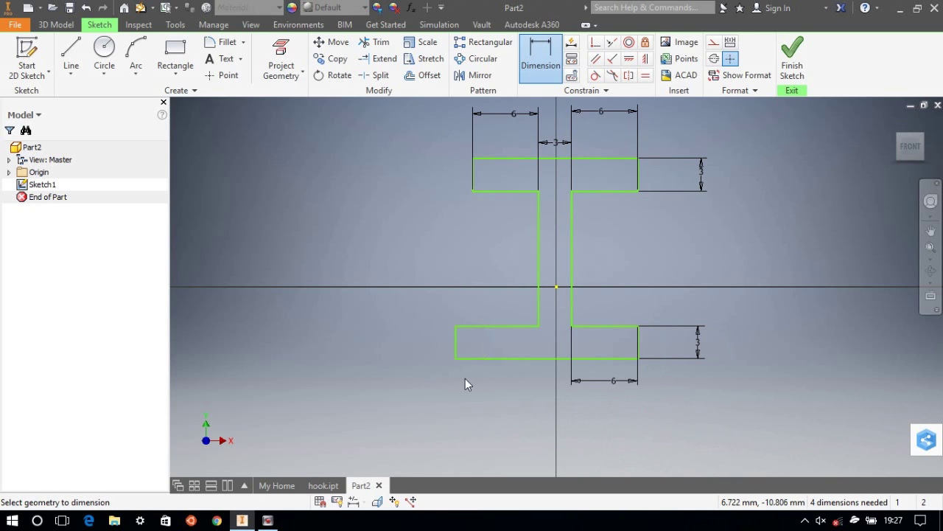
{"action": "left_click", "coordinate": [486, 329]}
{"action": "left_click", "coordinate": [507, 413]}
{"action": "type", "text": "6"}
{"action": "key", "text": "Return"}
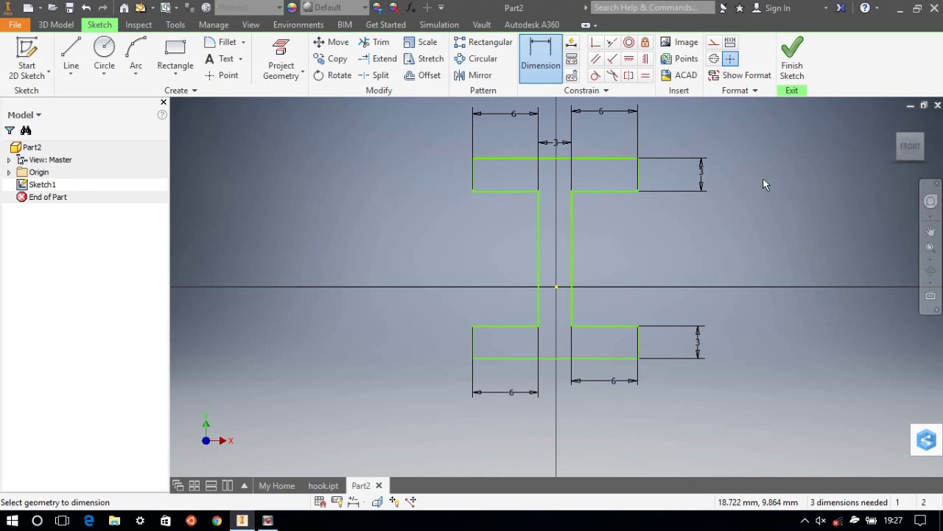
Finish the sketch and extrude the I-section profile a distance of 10
{"action": "left_click", "coordinate": [792, 58]}
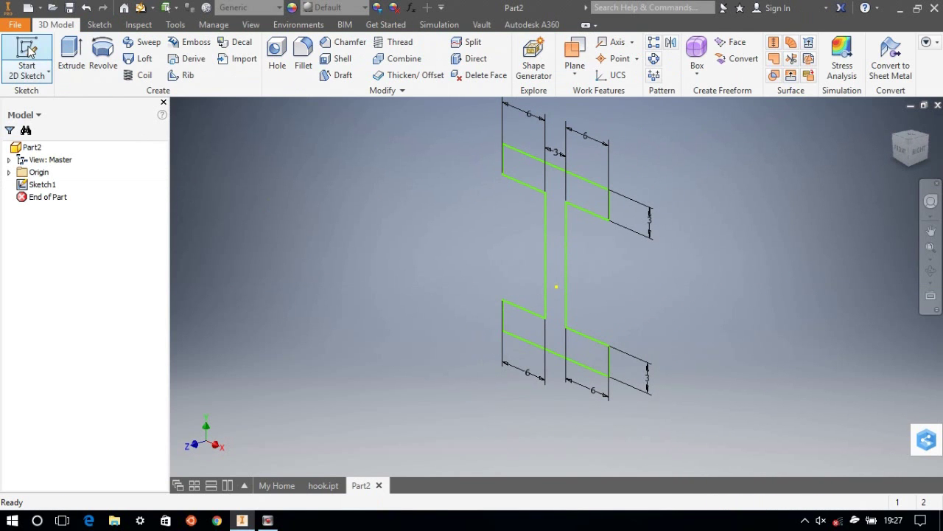
{"action": "left_click", "coordinate": [74, 53]}
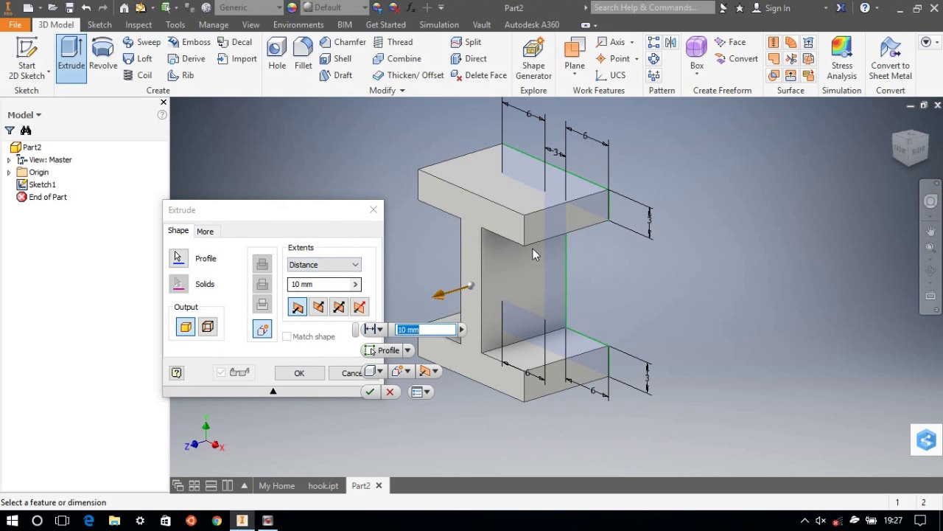
{"action": "scroll", "coordinate": [534, 247], "scroll_direction": "up", "scroll_amount": 3}
{"action": "scroll", "coordinate": [534, 247], "scroll_direction": "down", "scroll_amount": 4}
{"action": "scroll", "coordinate": [534, 247], "scroll_direction": "down", "scroll_amount": 3}
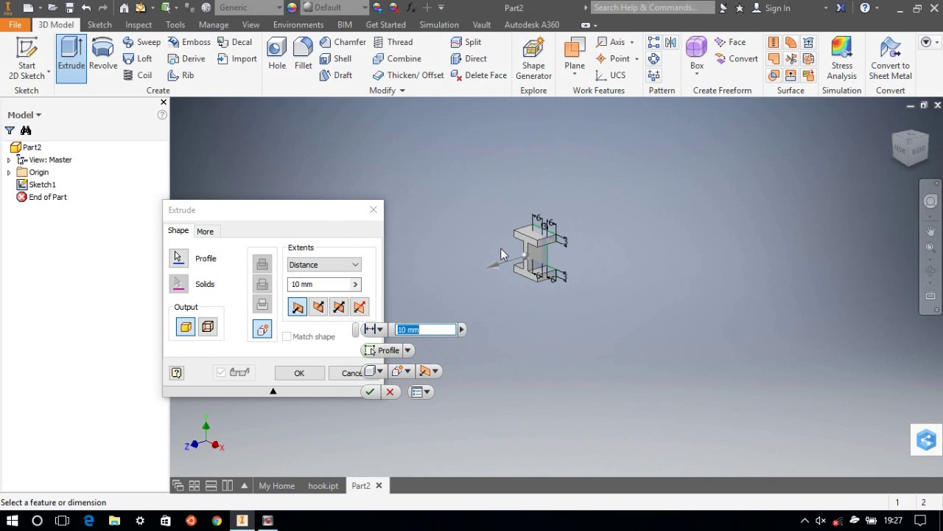
{"action": "left_click", "coordinate": [312, 286]}
{"action": "type", "text": "10"}
{"action": "key", "text": "Return"}
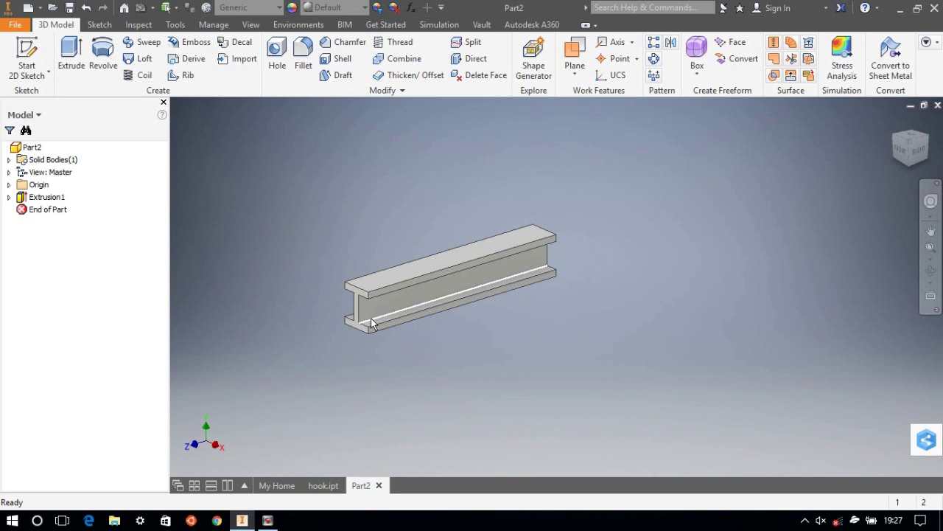
Fillet the preselected inner web-to-flange edge with a 0.5 radius
{"action": "left_click", "coordinate": [303, 55]}
{"action": "type", "text": "0.5"}
{"action": "key", "text": "Return"}
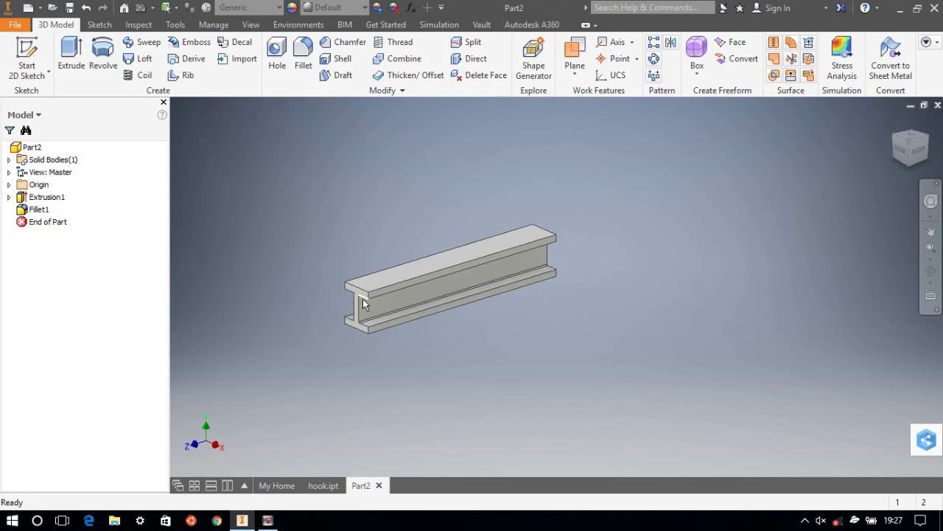
Turn the view toward the beam's top face and select another inner web-to-flange edge
{"action": "left_click", "coordinate": [919, 151]}
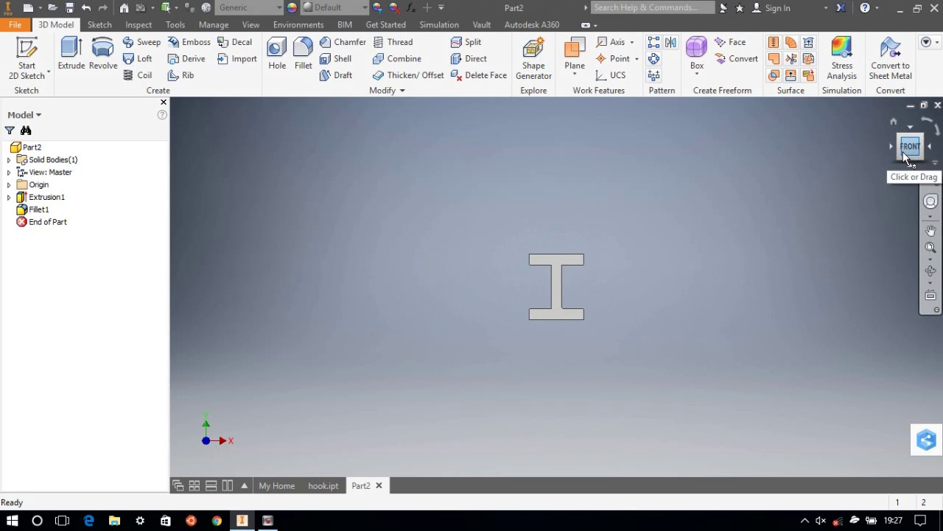
{"action": "scroll", "coordinate": [577, 304], "scroll_direction": "down", "scroll_amount": 5}
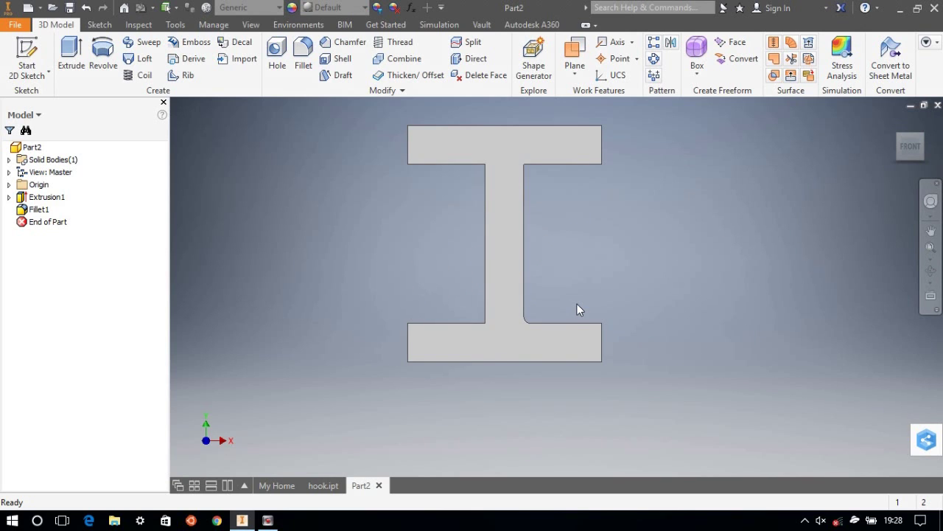
{"action": "scroll", "coordinate": [577, 304], "scroll_direction": "up", "scroll_amount": 2}
{"action": "mouse_move", "coordinate": [910, 146]}
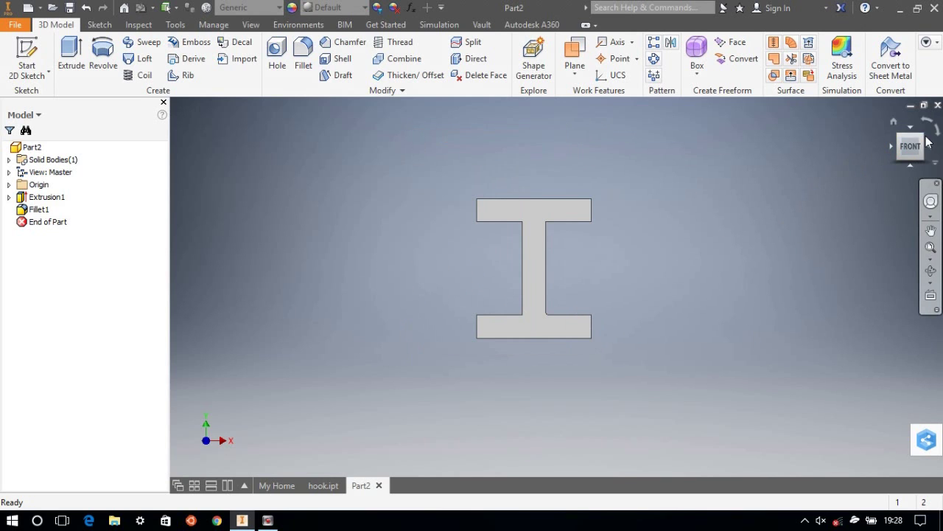
{"action": "left_click", "coordinate": [892, 148]}
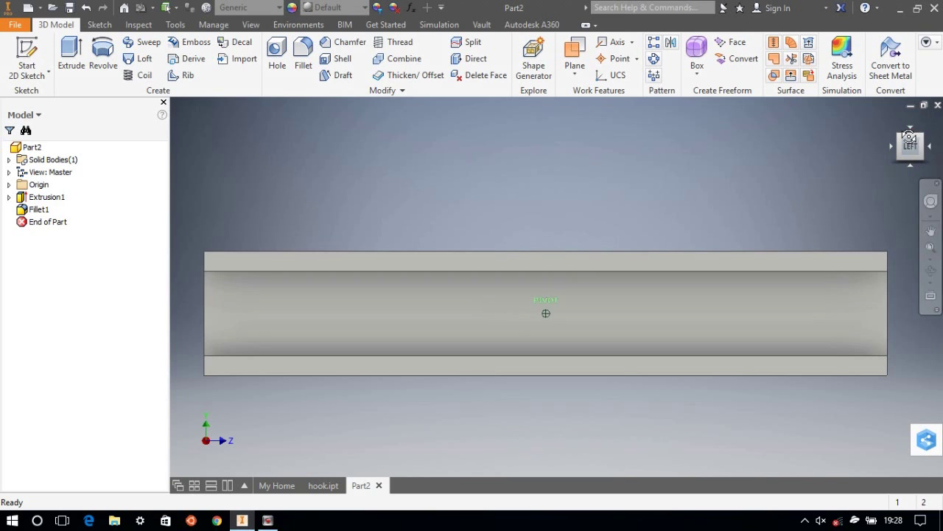
{"action": "left_click_drag", "start_coordinate": [911, 131], "coordinate": [634, 361]}
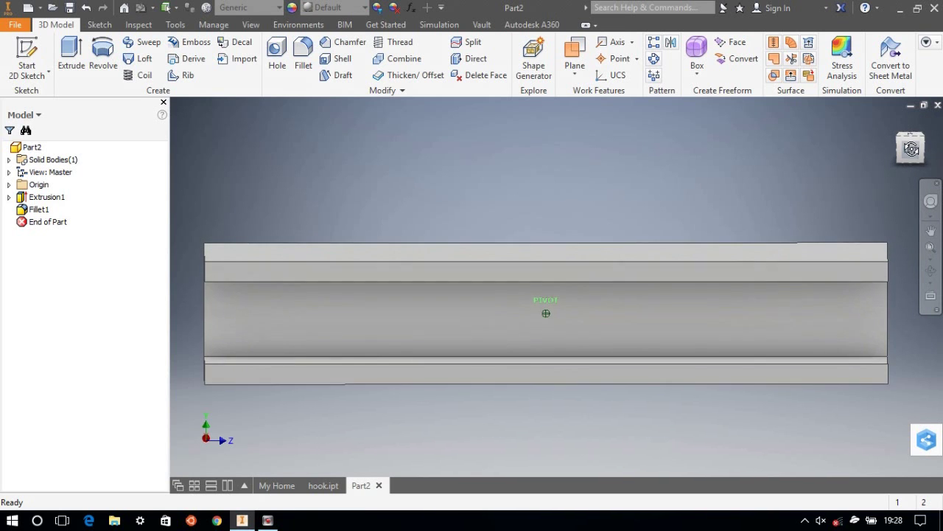
{"action": "left_click", "coordinate": [634, 361]}
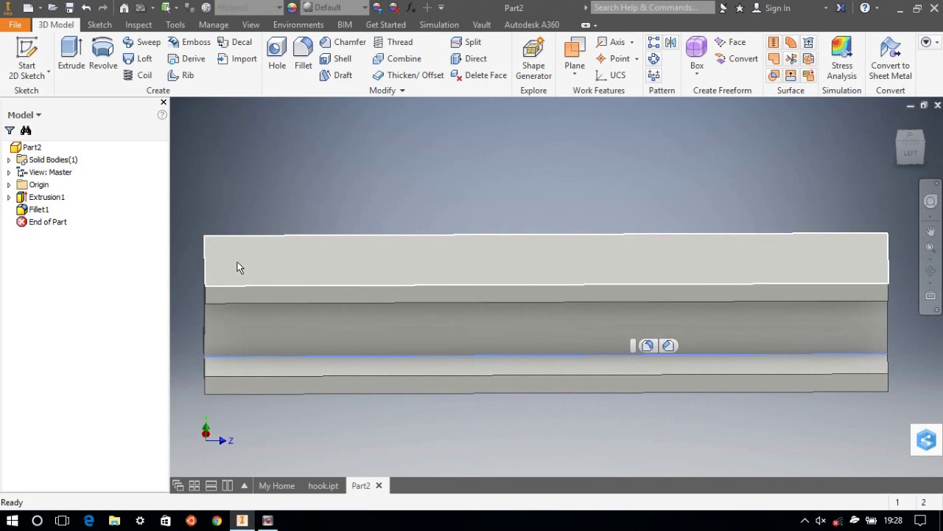
Fillet the selected inner edge at radius 0.5
{"action": "left_click", "coordinate": [303, 59]}
{"action": "left_click", "coordinate": [624, 328]}
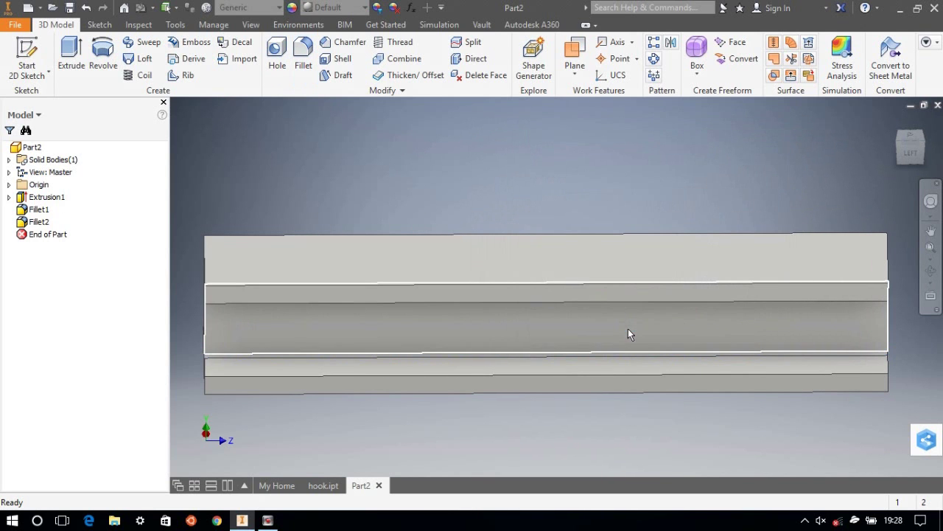
{"action": "mouse_move", "coordinate": [911, 146]}
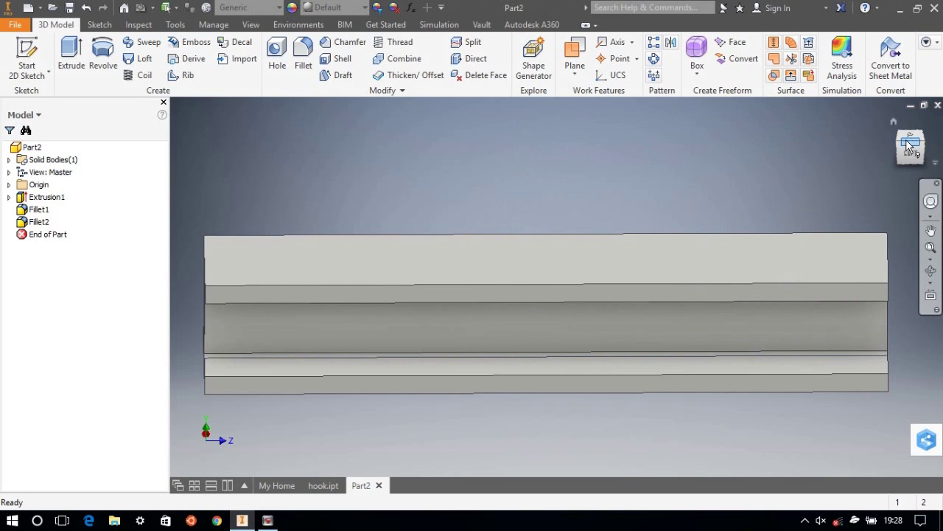
{"action": "left_click_drag", "start_coordinate": [910, 147], "coordinate": [910, 159]}
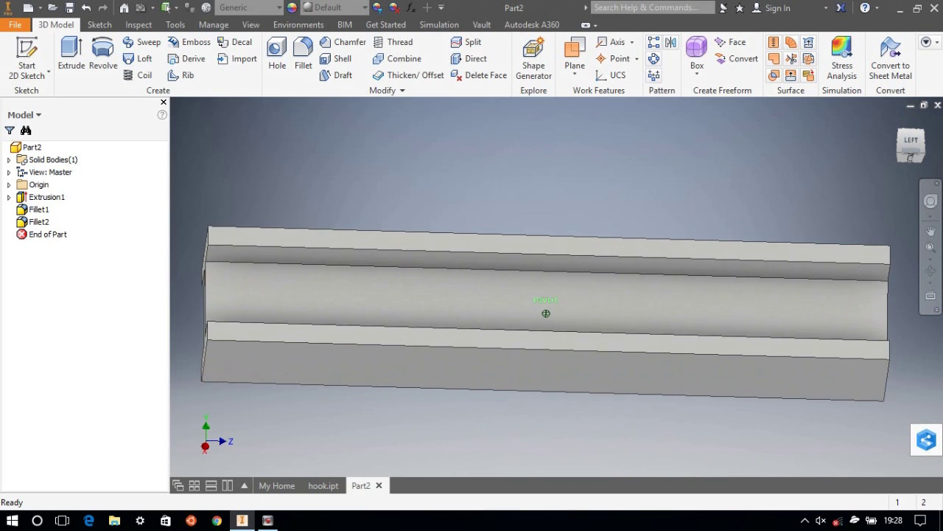
Select the upper web-to-flange edge and fillet it at radius 0.5
{"action": "left_click", "coordinate": [499, 294]}
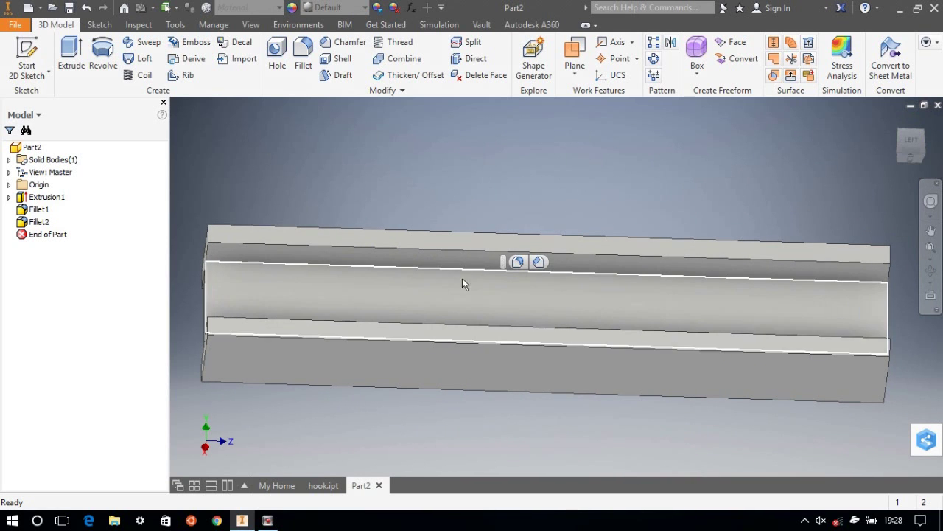
{"action": "left_click", "coordinate": [335, 267]}
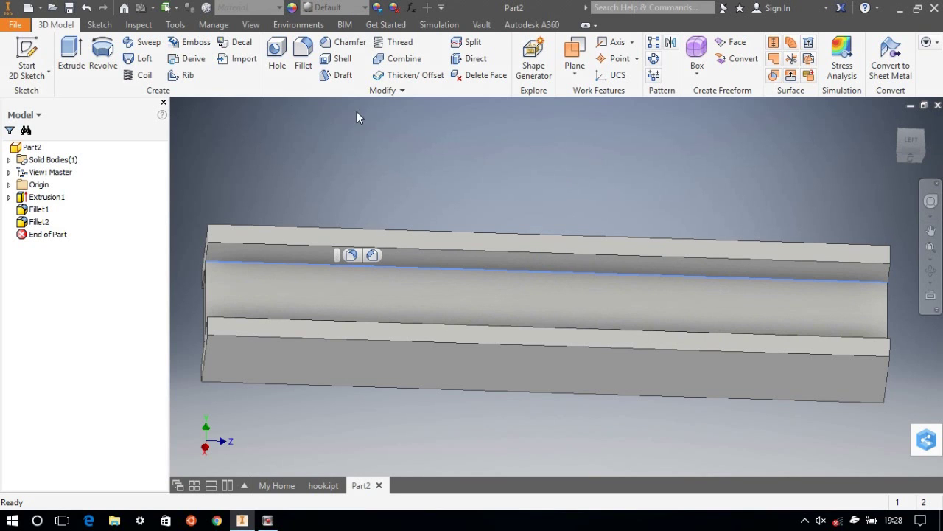
{"action": "left_click", "coordinate": [303, 57]}
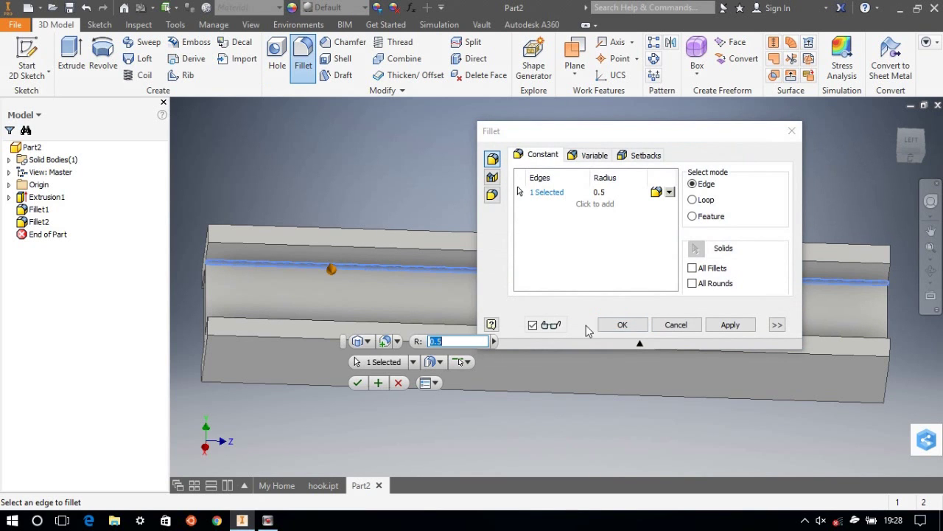
{"action": "left_click", "coordinate": [623, 324]}
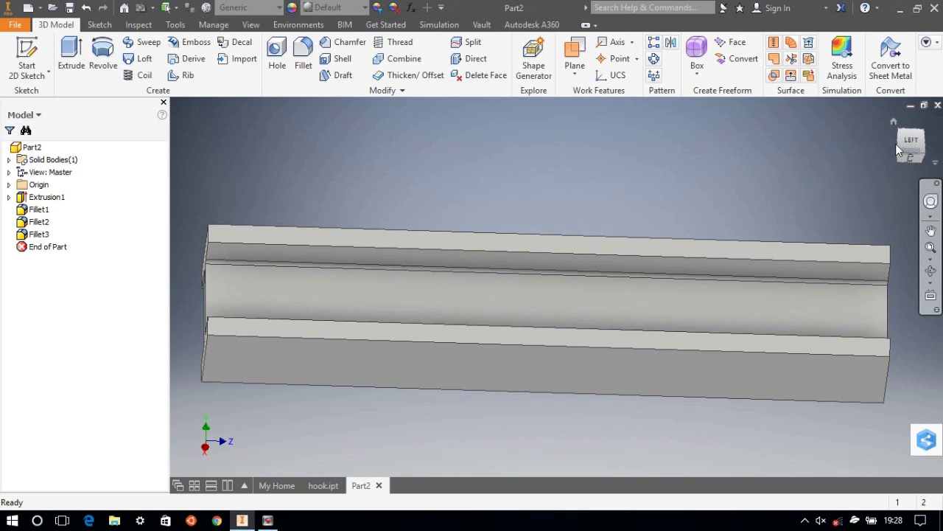
{"action": "left_click", "coordinate": [899, 143]}
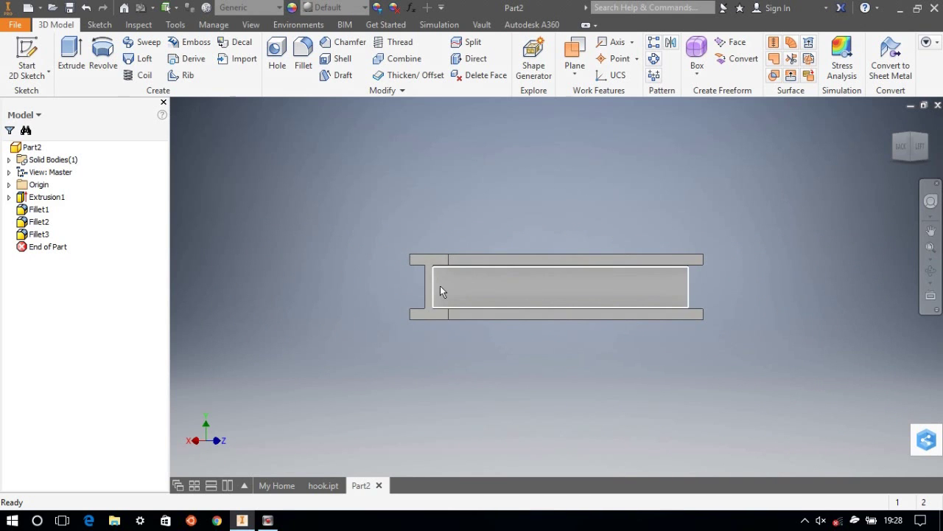
From the Right view, select the last unrounded inner edge and fillet it at 0.5
{"action": "left_click", "coordinate": [901, 146]}
{"action": "mouse_move", "coordinate": [910, 146]}
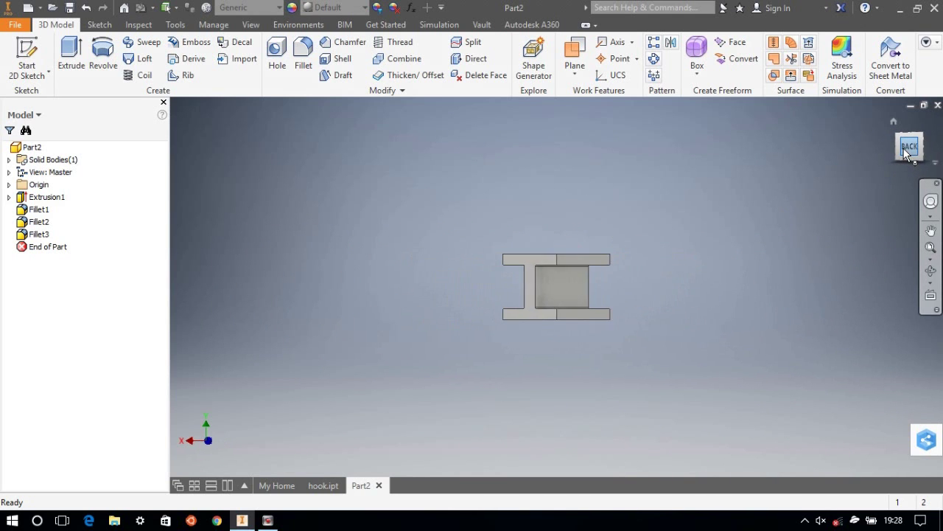
{"action": "left_click", "coordinate": [896, 146]}
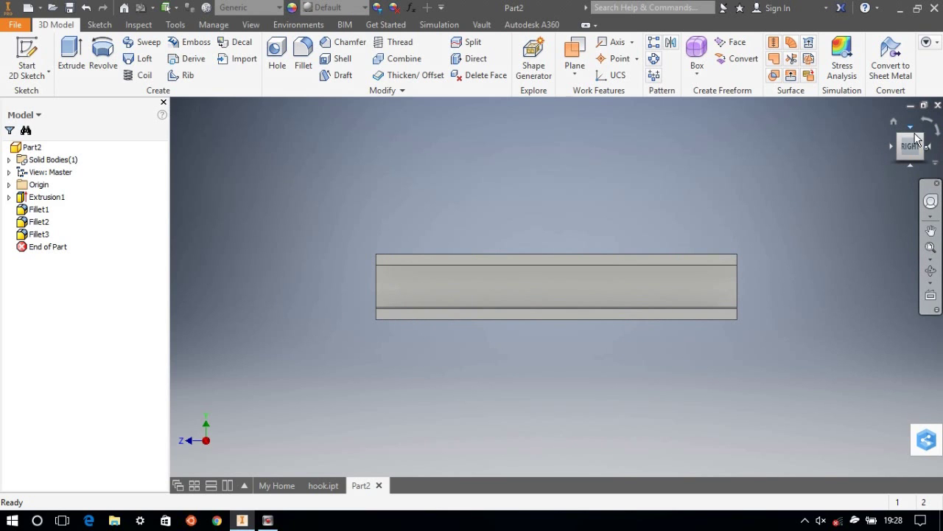
{"action": "left_click_drag", "start_coordinate": [914, 131], "coordinate": [913, 145]}
{"action": "left_click", "coordinate": [629, 265]}
{"action": "left_click", "coordinate": [303, 59]}
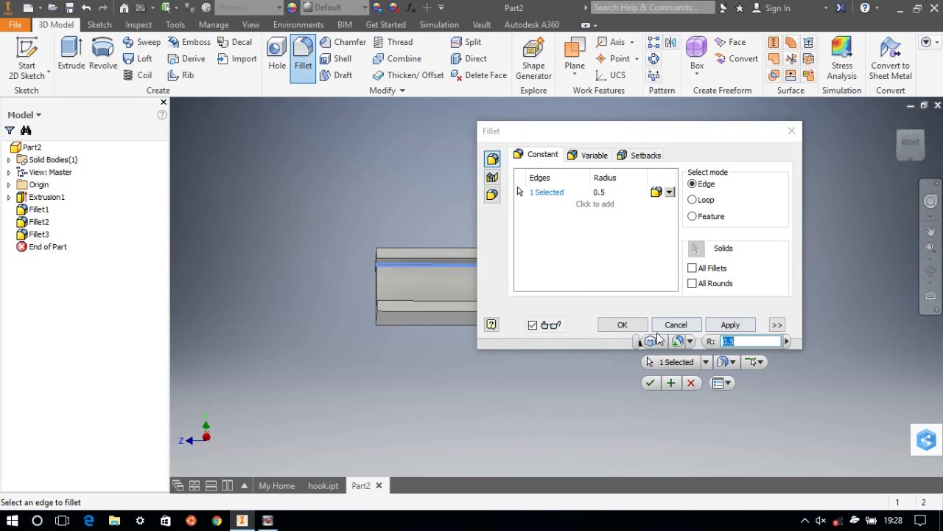
{"action": "left_click", "coordinate": [624, 325]}
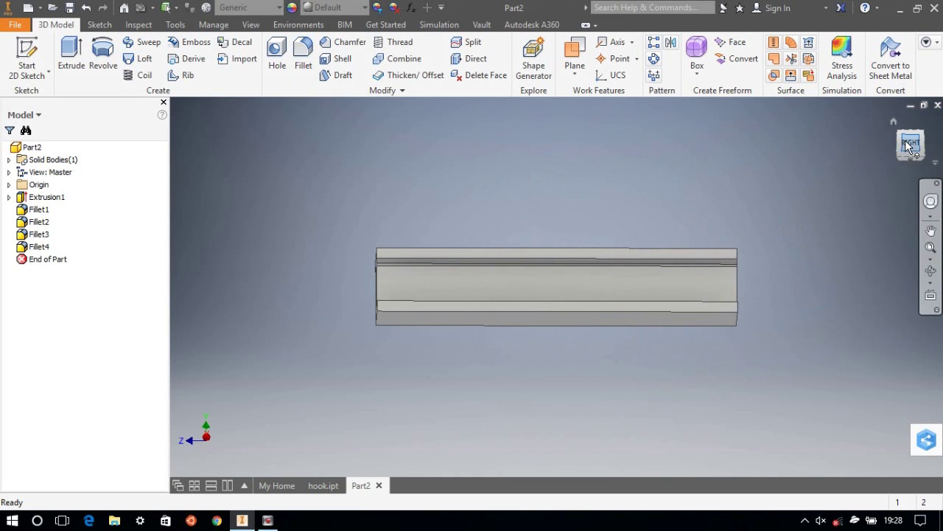
{"action": "left_click", "coordinate": [913, 144]}
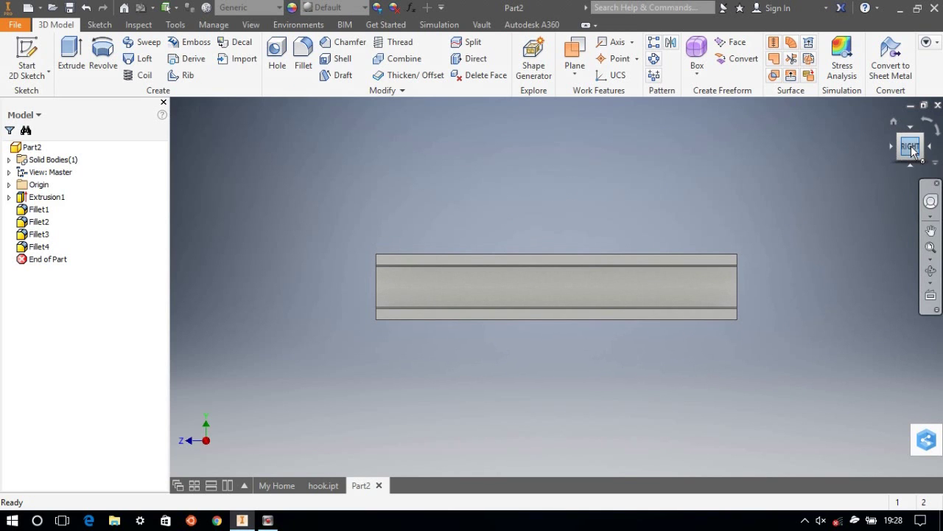
{"action": "left_click", "coordinate": [894, 151]}
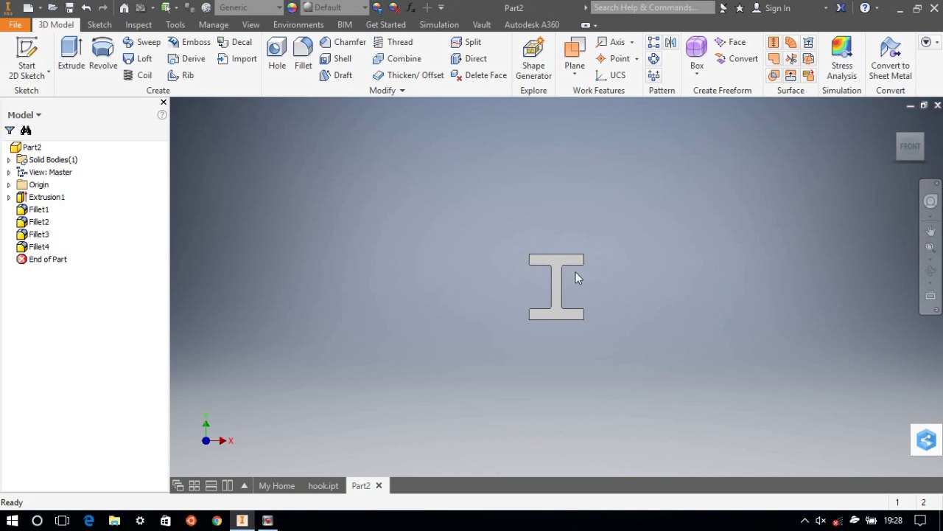
{"action": "scroll", "coordinate": [535, 276], "scroll_direction": "down", "scroll_amount": 3}
{"action": "scroll", "coordinate": [536, 277], "scroll_direction": "down", "scroll_amount": 3}
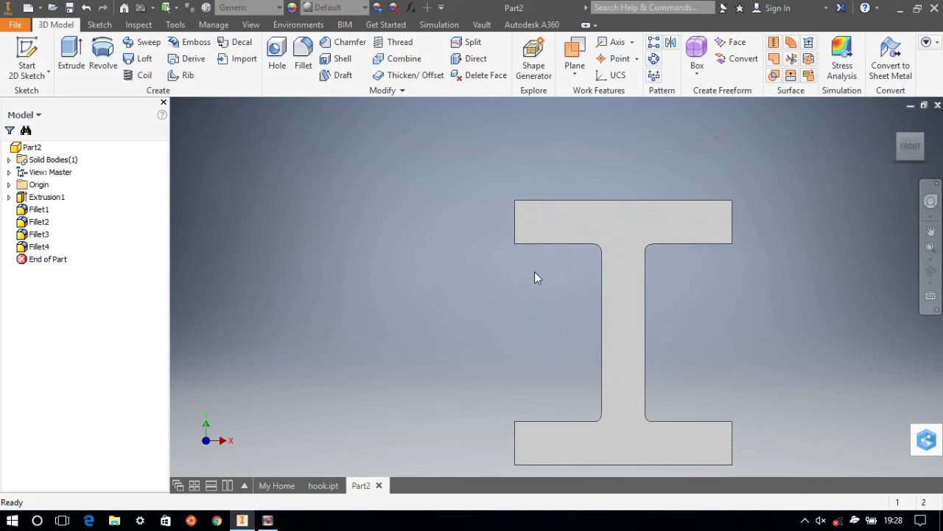
{"action": "scroll", "coordinate": [536, 277], "scroll_direction": "up", "scroll_amount": 3}
{"action": "mouse_move", "coordinate": [910, 146]}
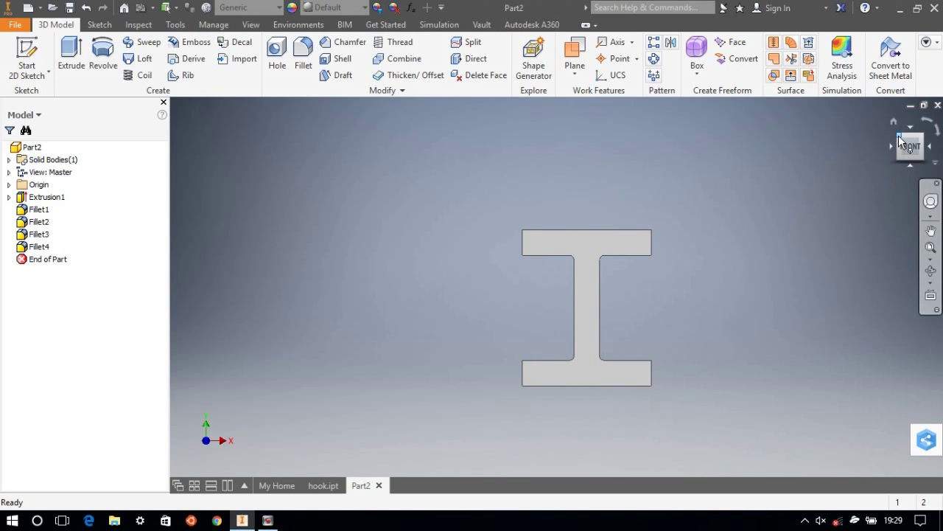
{"action": "left_click", "coordinate": [900, 140]}
{"action": "left_click", "coordinate": [898, 137]}
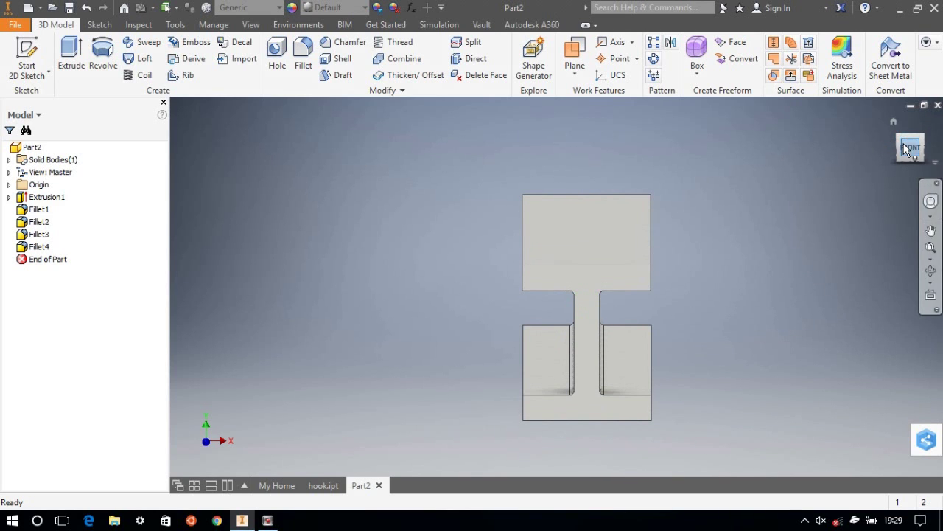
{"action": "left_click", "coordinate": [899, 151]}
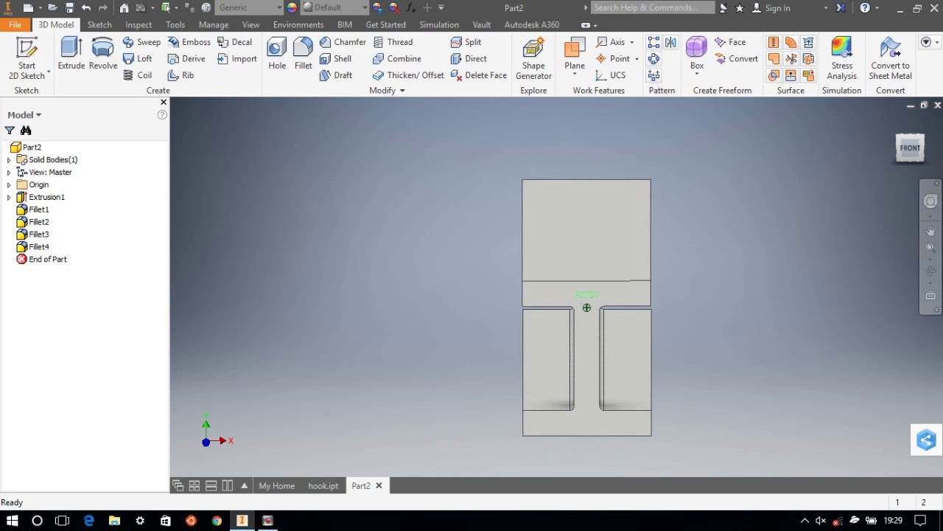
{"action": "mouse_move", "coordinate": [910, 147]}
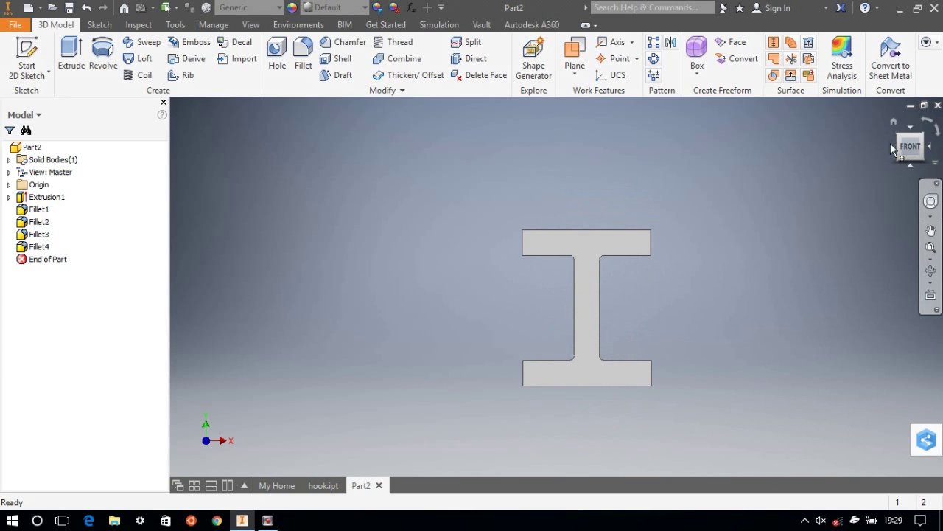
{"action": "left_click", "coordinate": [892, 148]}
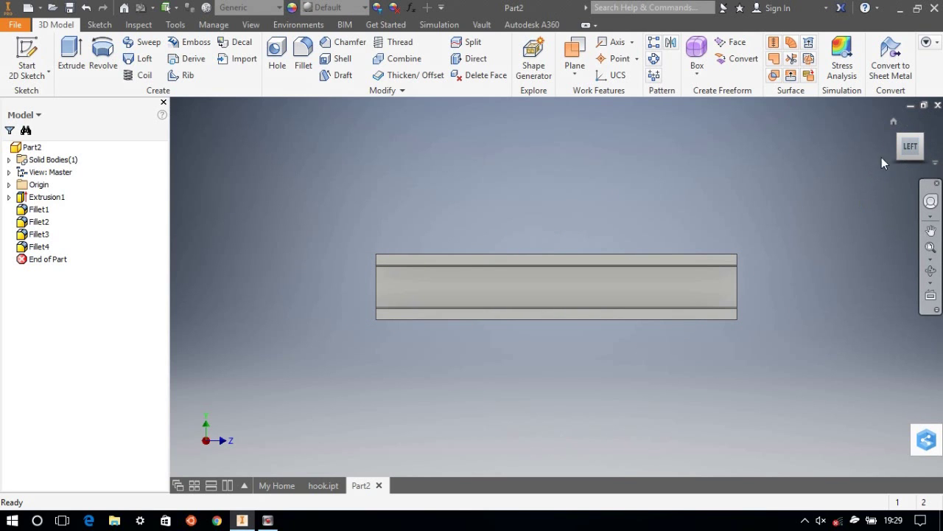
{"action": "left_click", "coordinate": [922, 148]}
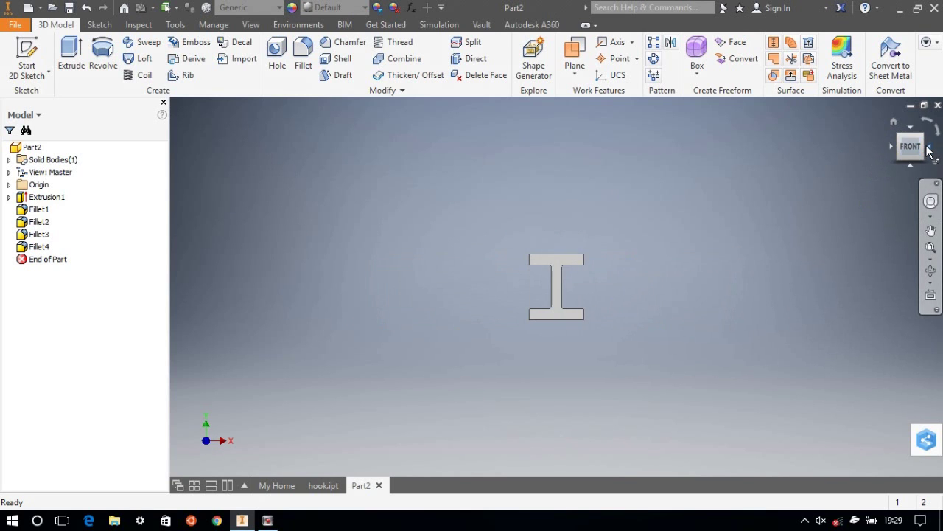
{"action": "mouse_move", "coordinate": [910, 146]}
{"action": "left_click", "coordinate": [897, 158]}
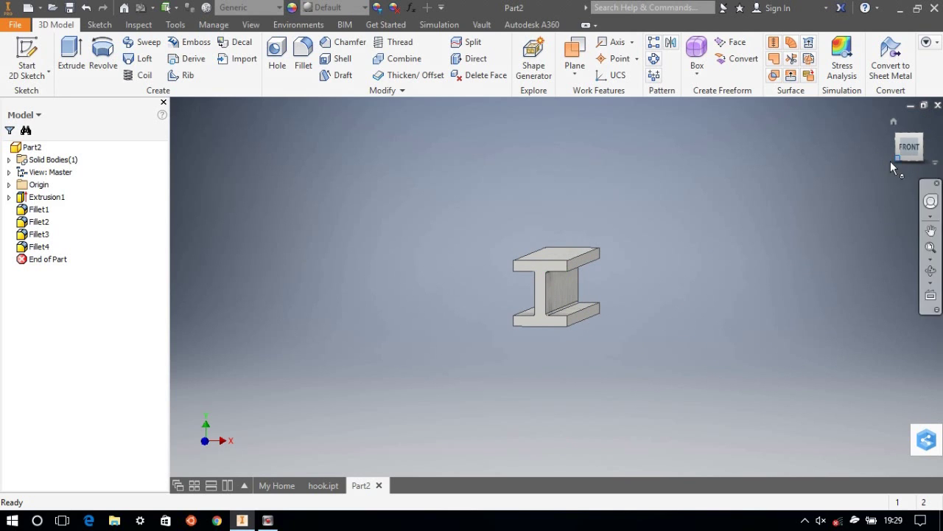
{"action": "scroll", "coordinate": [588, 297], "scroll_direction": "down", "scroll_amount": 3}
{"action": "scroll", "coordinate": [588, 297], "scroll_direction": "down", "scroll_amount": 3}
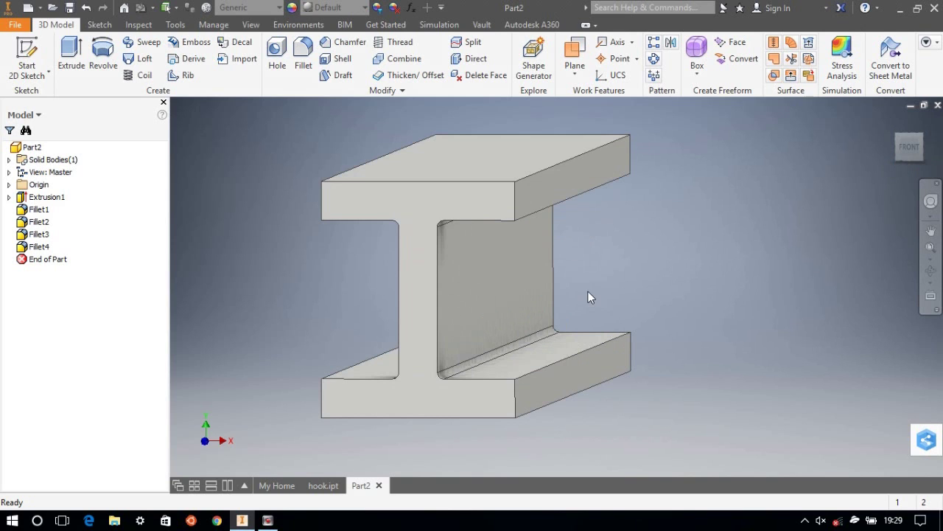